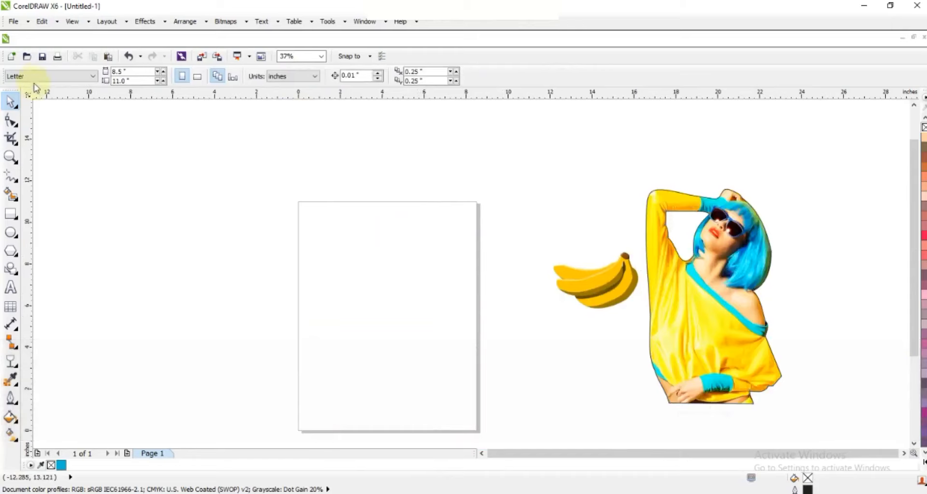
# - Set the page size to A4 with millimetres as the unit
pyautogui.click(29, 96)
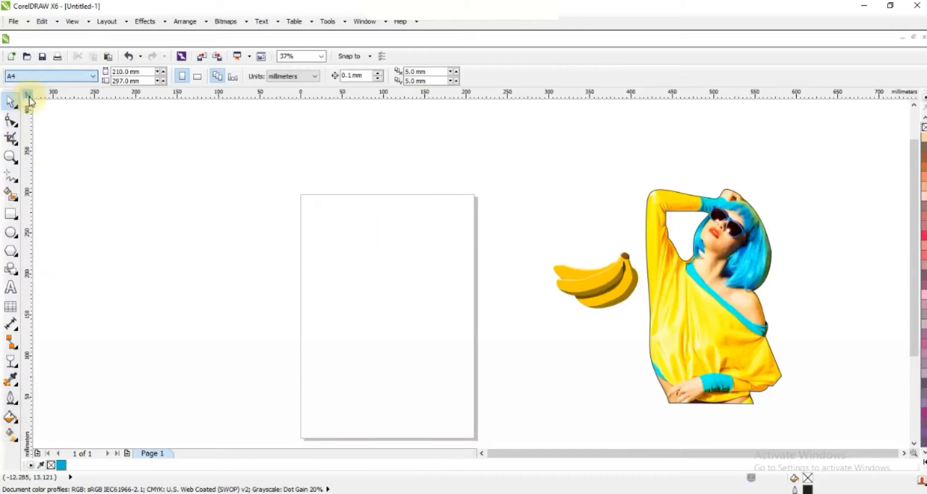
pyautogui.click(11, 156)
pyautogui.scroll(1, 470, 375)
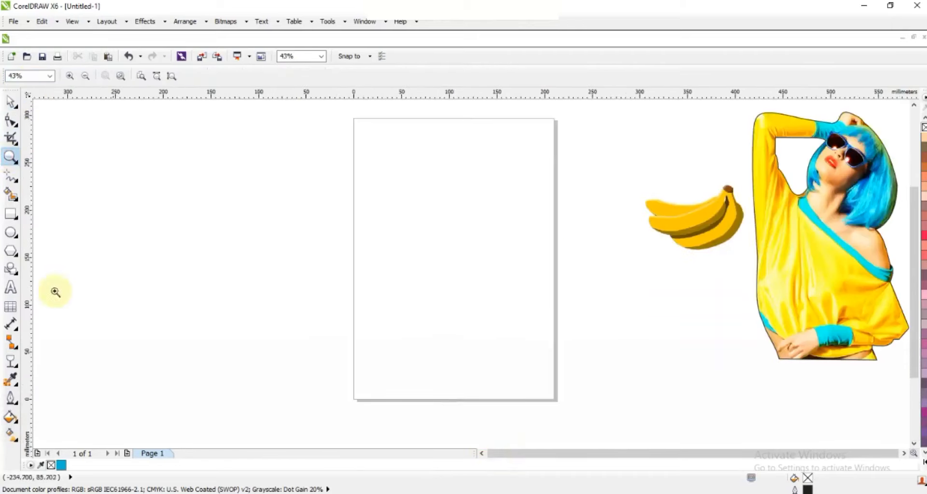
# - Draw a rectangle about 167 mm wide and 241 mm high on the page
pyautogui.click(13, 215)
pyautogui.moveTo(378, 141); pyautogui.dragTo(536, 369)
pyautogui.click(11, 102)
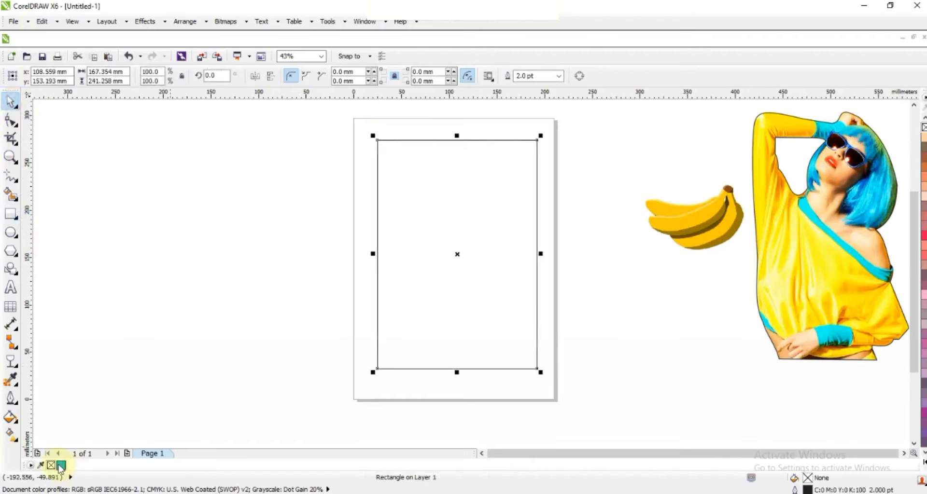
# - Fill the rectangle with blue #02B3D4, without an outline, and enlarge it to about 171 by 246 mm
pyautogui.click(61, 466)
pyautogui.moveTo(511, 275); pyautogui.dragTo(507, 275)
pyautogui.moveTo(539, 136); pyautogui.dragTo(541, 132)
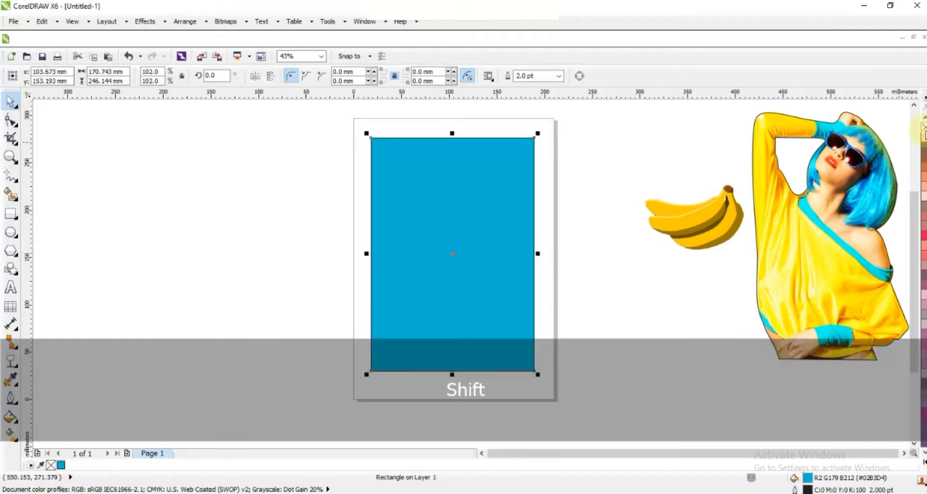
pyautogui.click(586, 212)
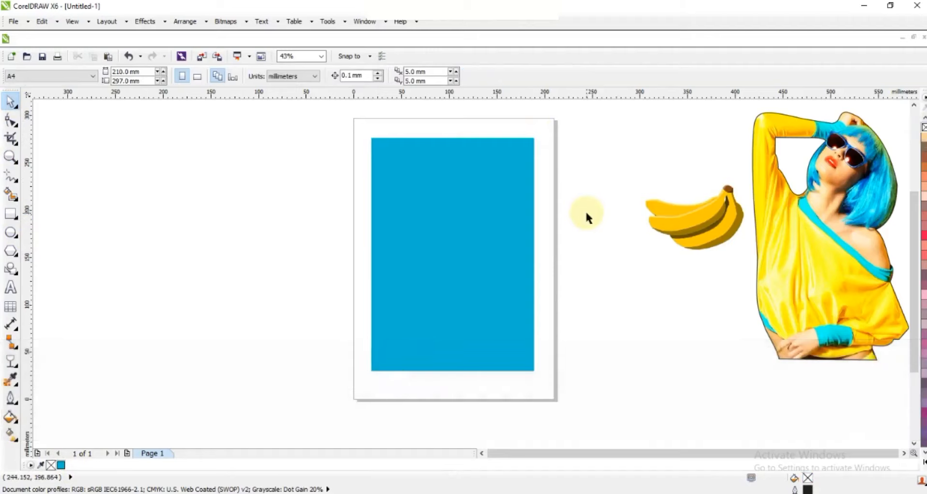
# - Place the cut-out woman over the blue rectangle and bring her to the front
pyautogui.click(9, 157)
pyautogui.moveTo(355, 121); pyautogui.dragTo(574, 381)
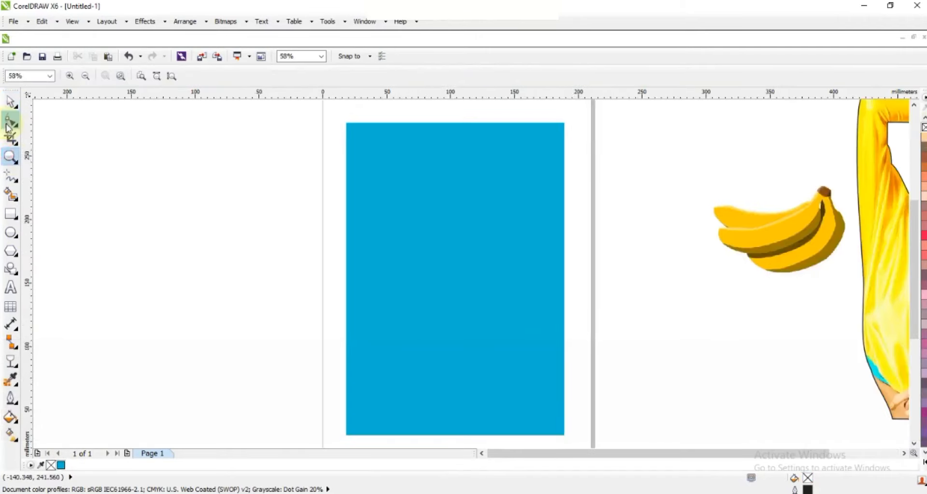
pyautogui.click(10, 102)
pyautogui.moveTo(864, 279); pyautogui.dragTo(379, 300)
pyautogui.hotkey('shift', 'pageup')
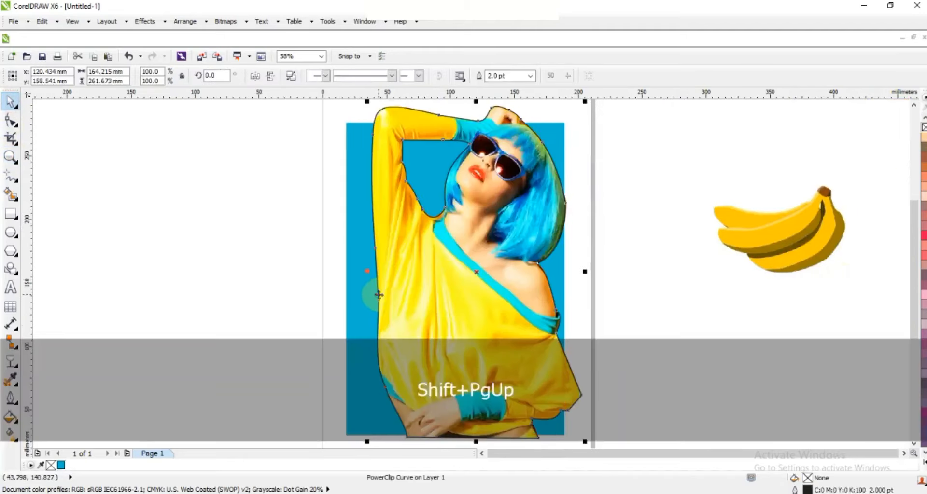
# - Scale the woman down to about 66.5% and centre her horizontally on the blue rectangle
pyautogui.moveTo(585, 103); pyautogui.dragTo(550, 153)
pyautogui.keyDown('shift'); pyautogui.click(554, 166); pyautogui.keyUp('shift')
pyautogui.press('c')
pyautogui.hotkey('shift', 'F2')
# - Shrink the woman a little more, to about 65.3%, and realign her horizontally with the blue rectangle's centre
pyautogui.click(476, 290)
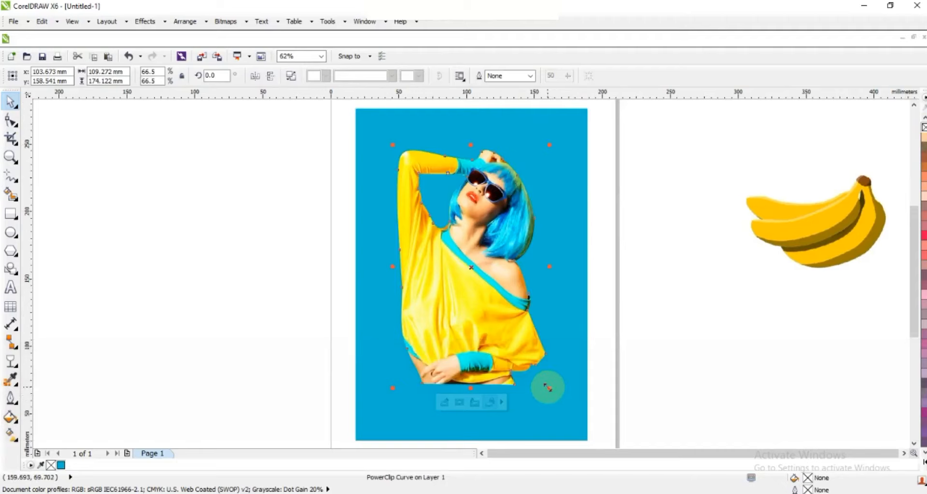
pyautogui.moveTo(546, 386); pyautogui.dragTo(544, 383)
pyautogui.keyDown('shift'); pyautogui.click(559, 336); pyautogui.keyUp('shift')
pyautogui.press('c')
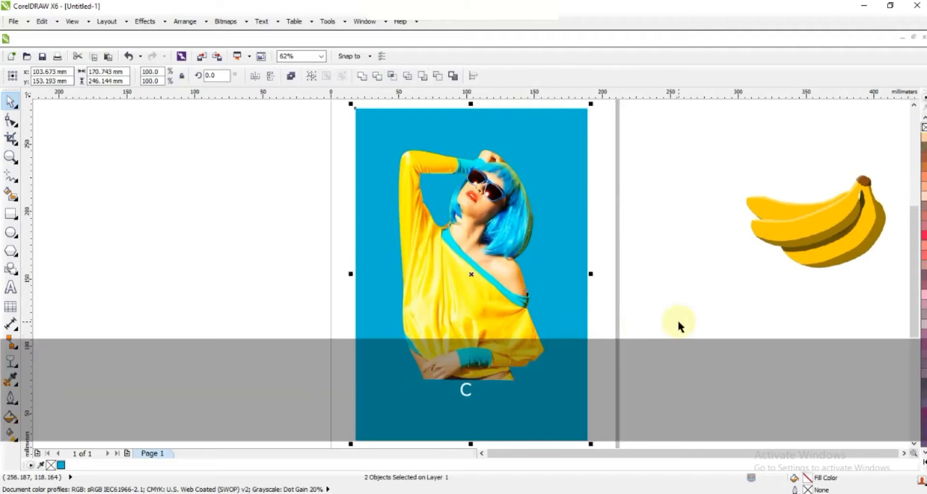
pyautogui.click(677, 320)
# - Draw a second rectangle about 109 mm wide and 177 mm high over the woman
pyautogui.click(10, 157)
pyautogui.moveTo(314, 118); pyautogui.dragTo(688, 406)
pyautogui.click(10, 213)
pyautogui.moveTo(485, 414)
pyautogui.mouseDown()
pyautogui.moveTo(337, 201)
pyautogui.moveTo(311, 134)
pyautogui.mouseUp()
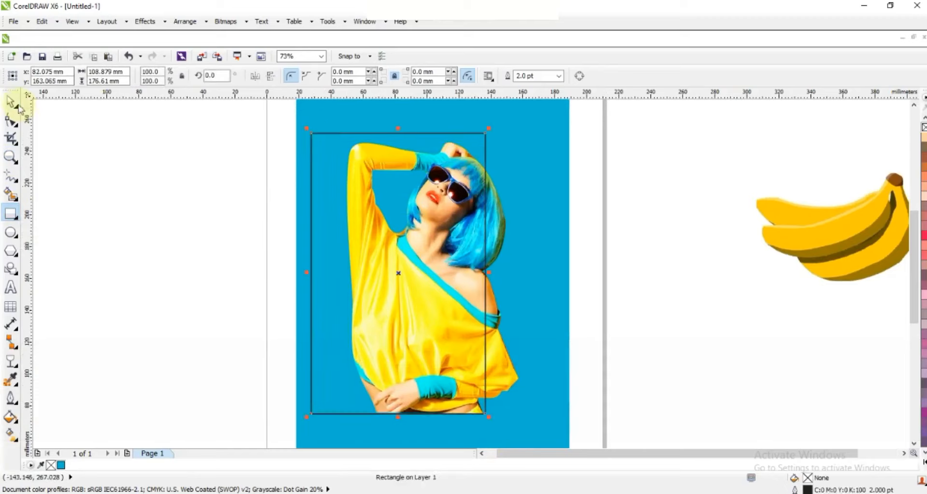
# - Resize the new rectangle to about 120 by 158 mm so it frames the woman below her raised arm
pyautogui.click(10, 102)
pyautogui.moveTo(488, 273); pyautogui.dragTo(522, 274)
pyautogui.moveTo(306, 271); pyautogui.dragTo(326, 272)
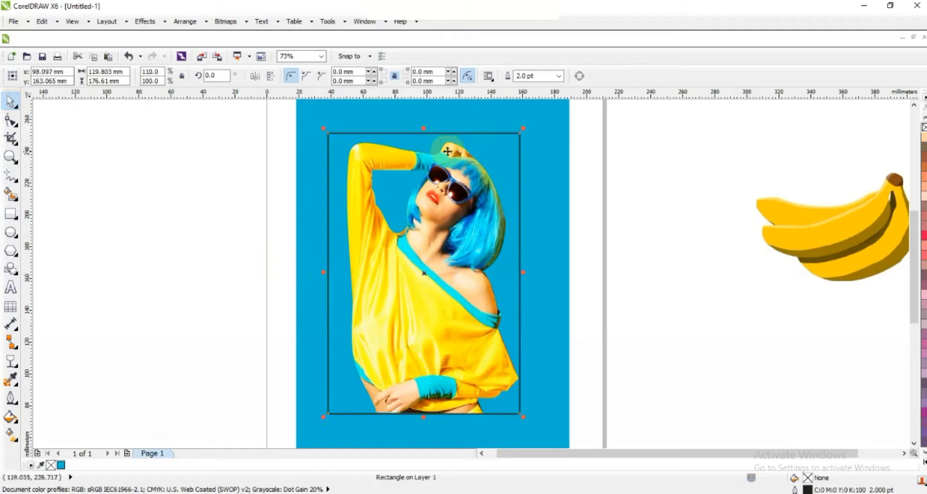
pyautogui.moveTo(426, 129); pyautogui.dragTo(426, 157)
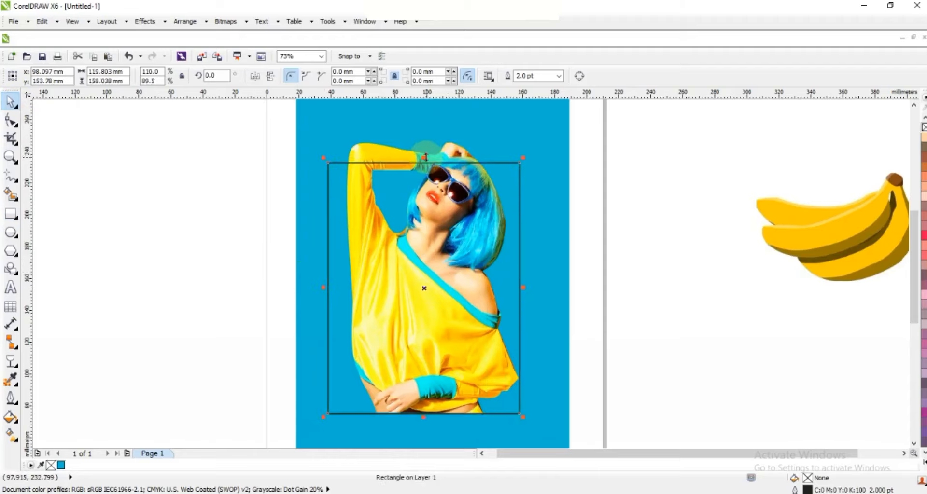
# - Give the frame rectangle a 12 pt white outline
pyautogui.click(559, 77)
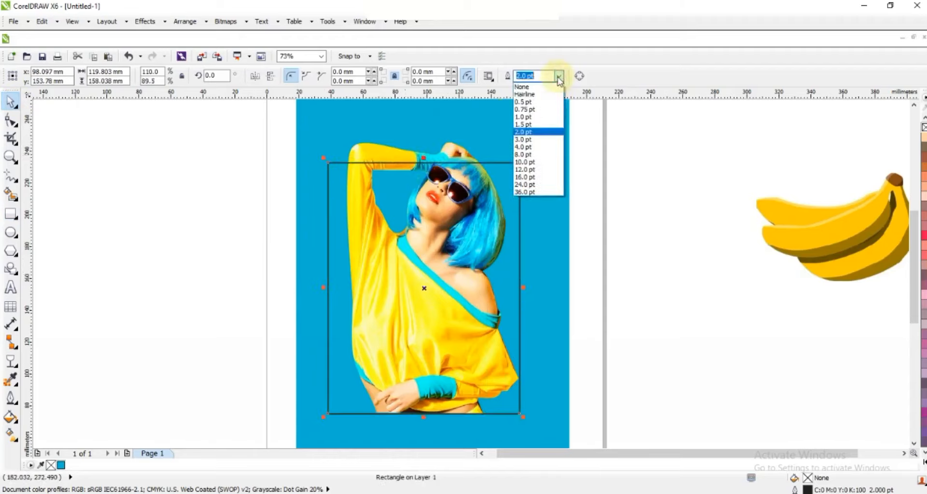
pyautogui.click(533, 162)
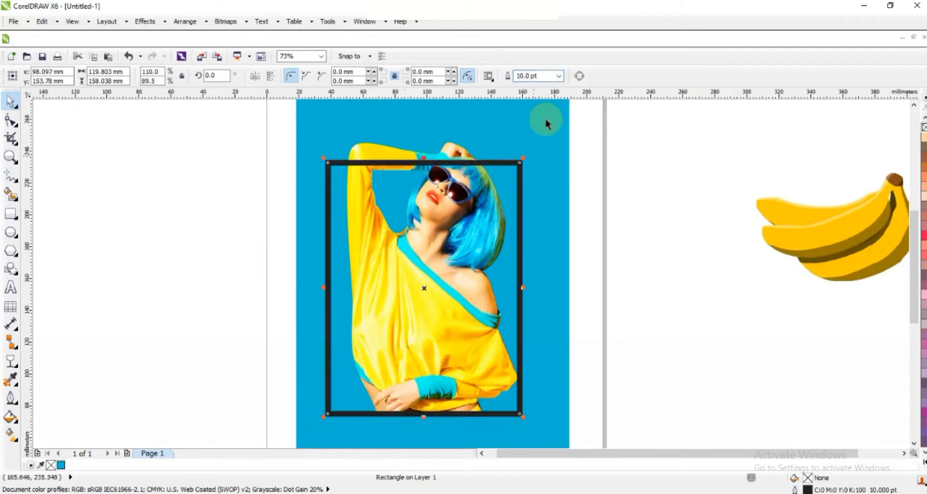
pyautogui.click(558, 77)
pyautogui.click(536, 170)
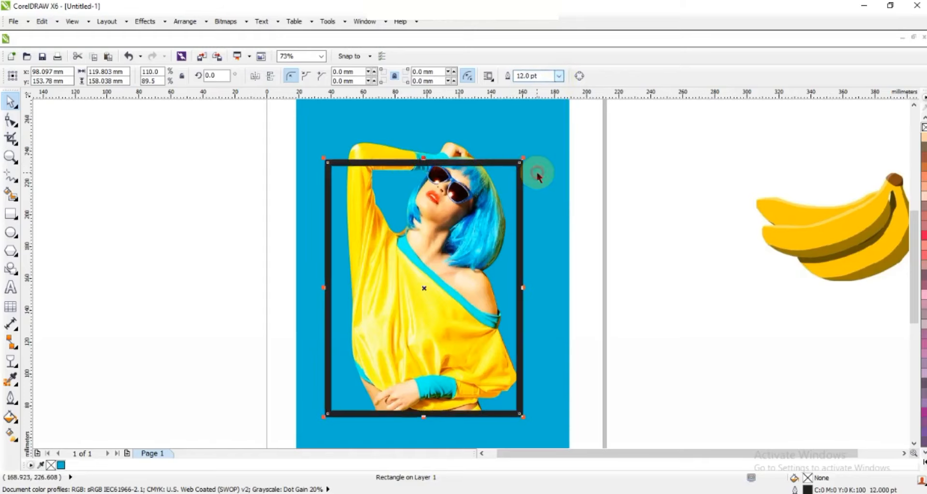
pyautogui.click(924, 464)
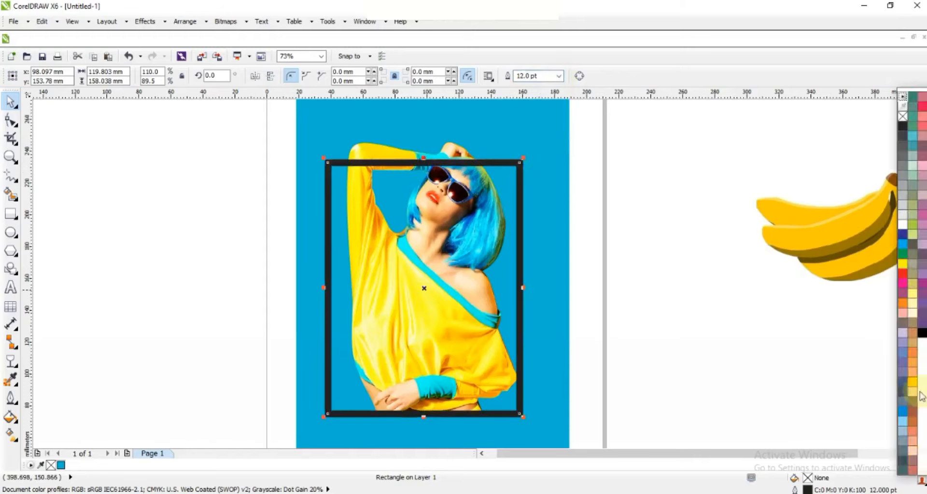
pyautogui.rightClick(903, 225)
# - Bring the woman in front of the white frame and nudge her slightly upward
pyautogui.click(447, 251)
pyautogui.hotkey('shift', 'pageup')
pyautogui.press('Up')
pyautogui.press('Up')
pyautogui.press('Up')
pyautogui.press('Down')
pyautogui.press('Down')
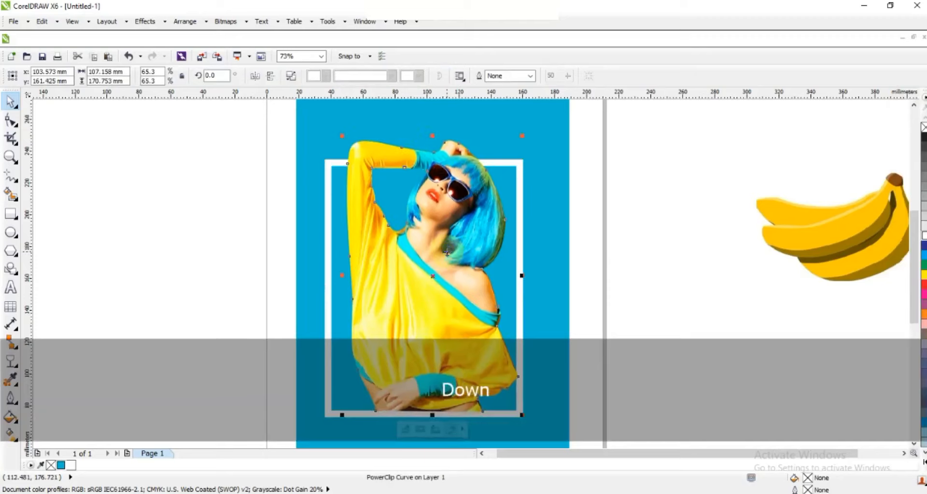
pyautogui.click(588, 273)
# - Shrink the woman and the white frame together slightly and position them in the horizontal middle of the blue rectangle
pyautogui.press('F3')
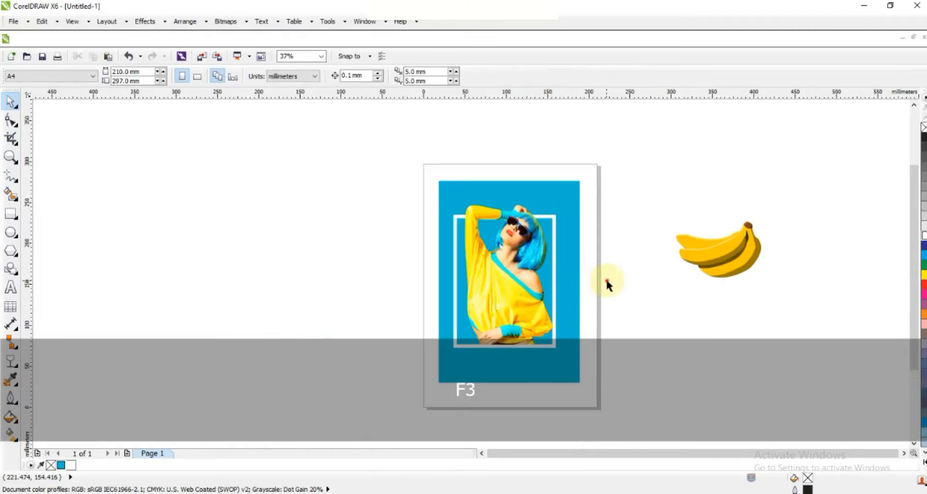
pyautogui.moveTo(401, 199); pyautogui.dragTo(563, 366)
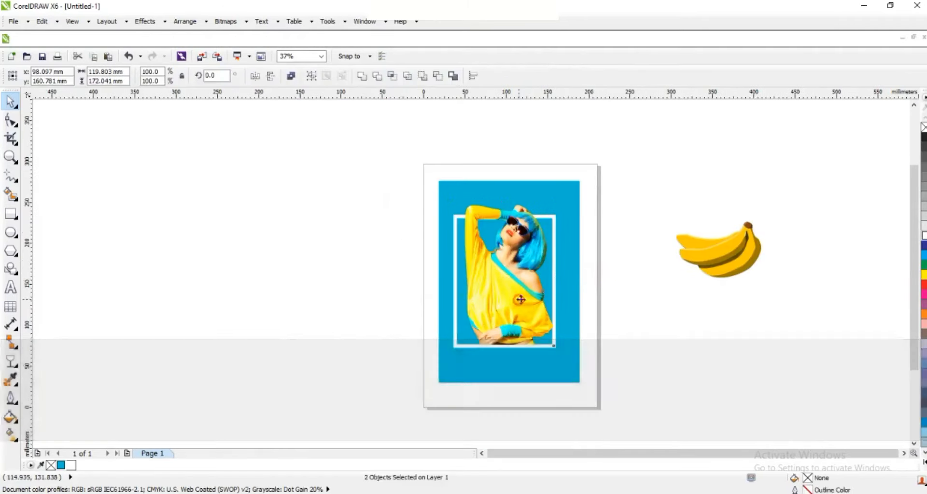
pyautogui.press('ctrl')
pyautogui.moveTo(562, 201); pyautogui.dragTo(560, 204)
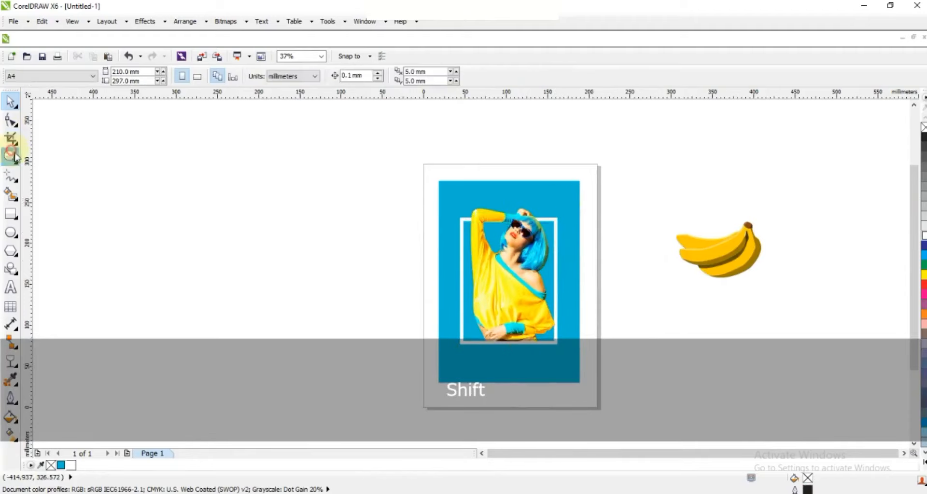
# - Draw a straight horizontal freehand line about 149 mm long on the empty area beside the page
pyautogui.click(10, 157)
pyautogui.moveTo(339, 205); pyautogui.dragTo(657, 377)
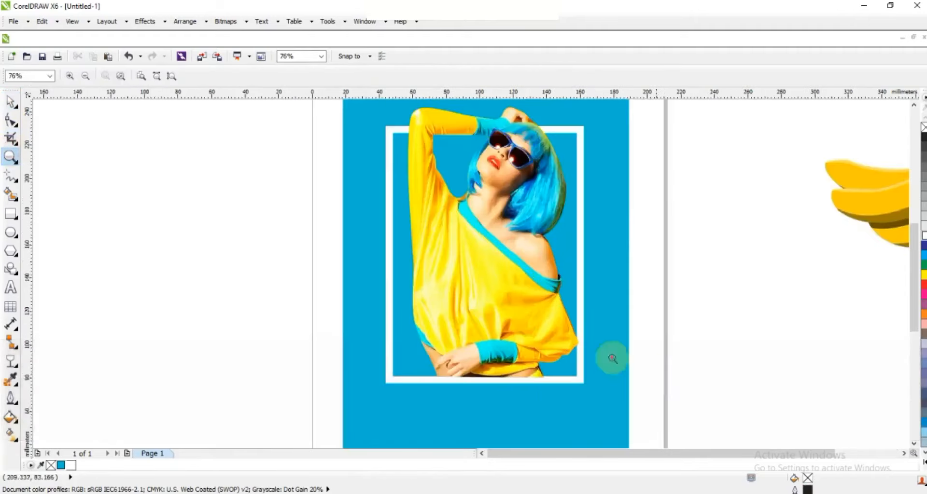
pyautogui.click(11, 176)
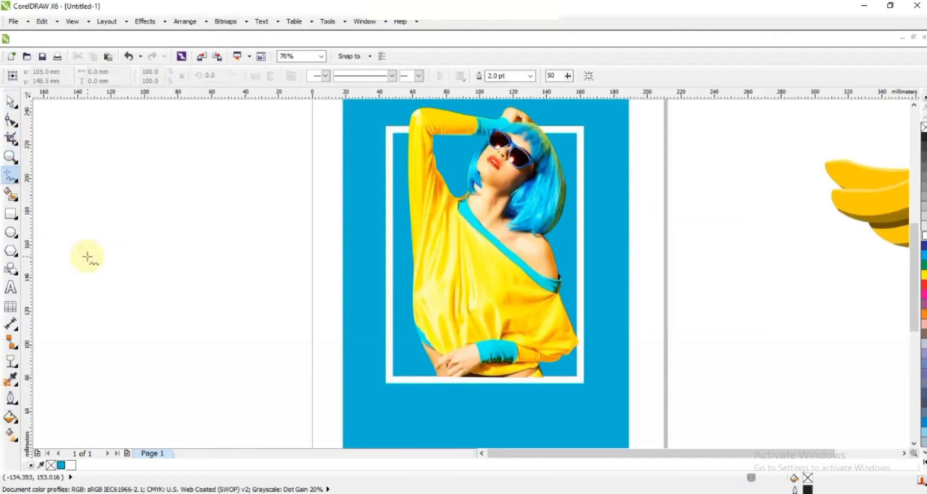
pyautogui.click(53, 259)
pyautogui.press('ctrl')
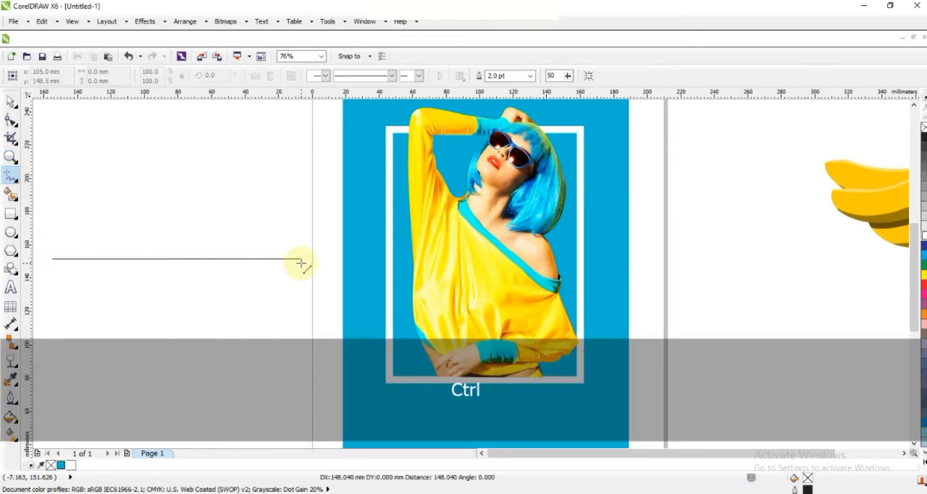
pyautogui.click(302, 263)
pyautogui.hotkey('shift', 'F2')
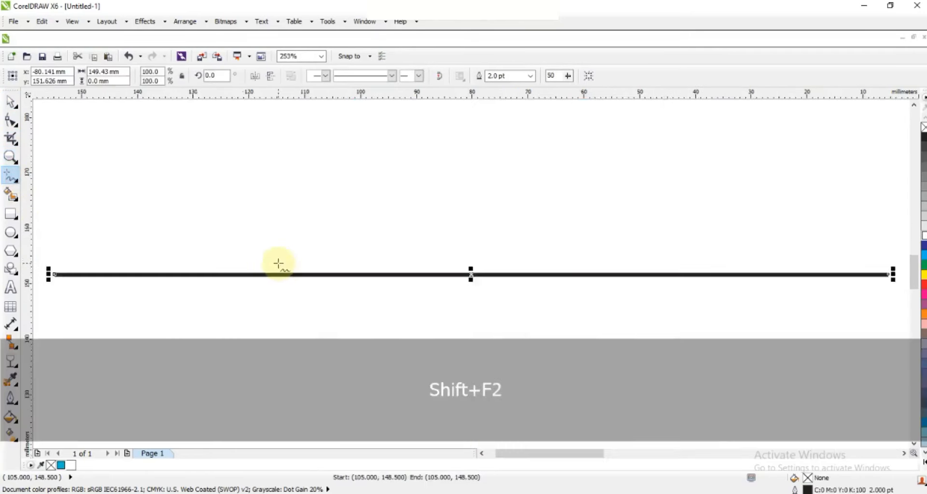
pyautogui.press('F3')
# - Apply a smooth zipper distortion to the line with an amplitude of 32 and a frequency of 10
pyautogui.click(17, 367)
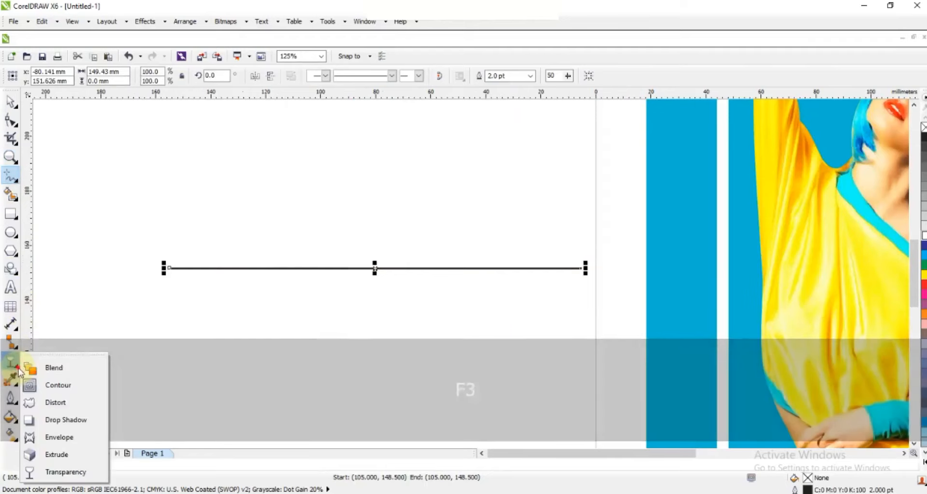
pyautogui.moveTo(16, 366)
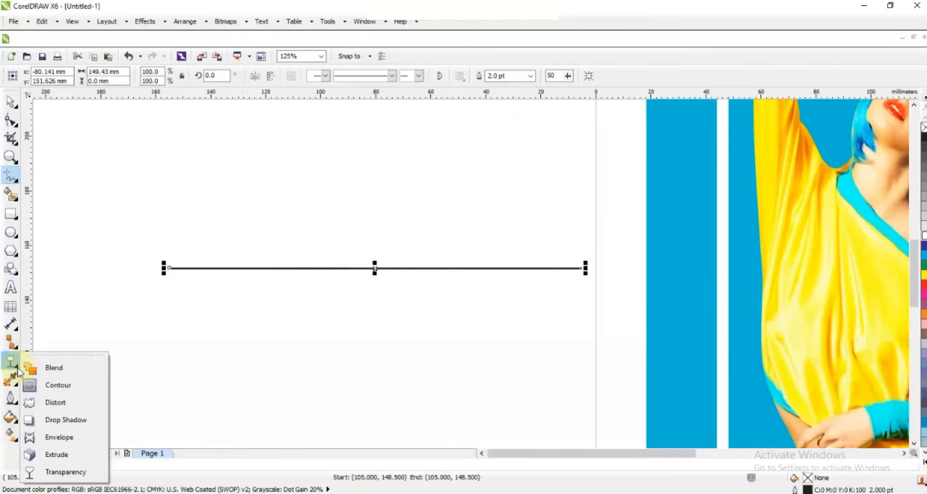
pyautogui.click(46, 406)
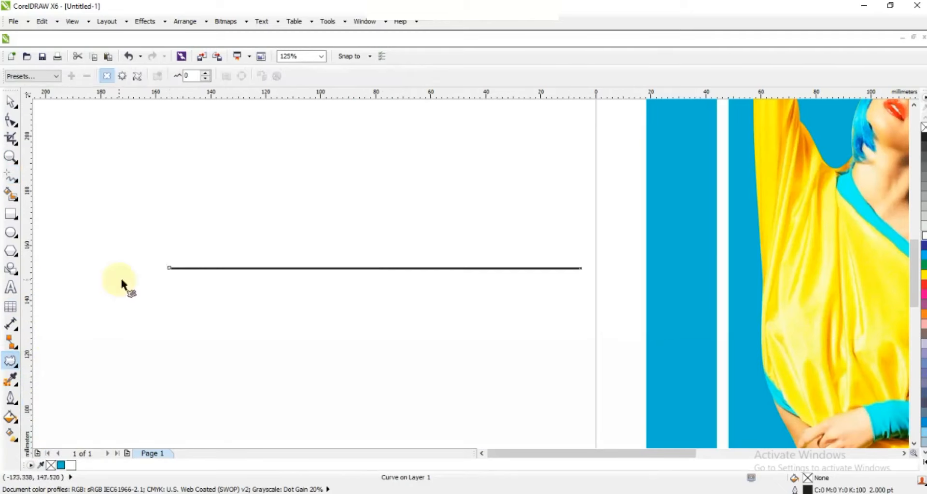
pyautogui.moveTo(168, 269); pyautogui.dragTo(160, 339)
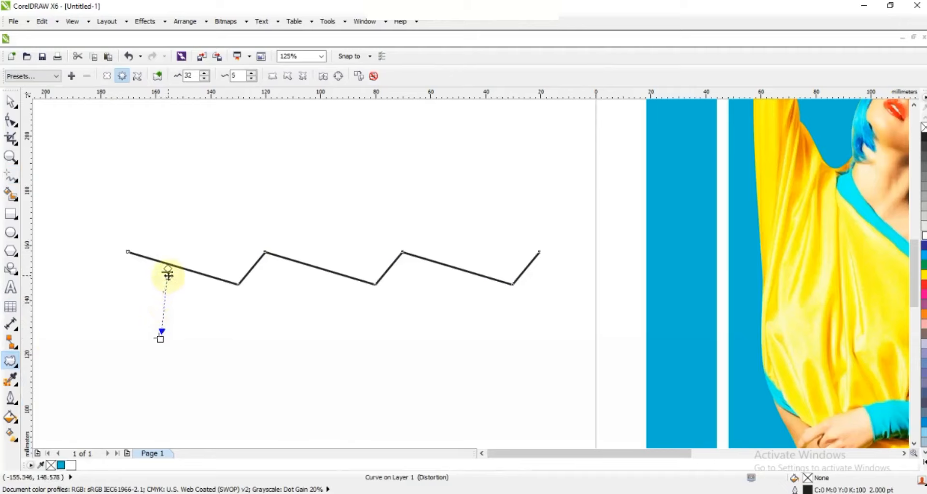
pyautogui.moveTo(167, 272); pyautogui.dragTo(167, 276)
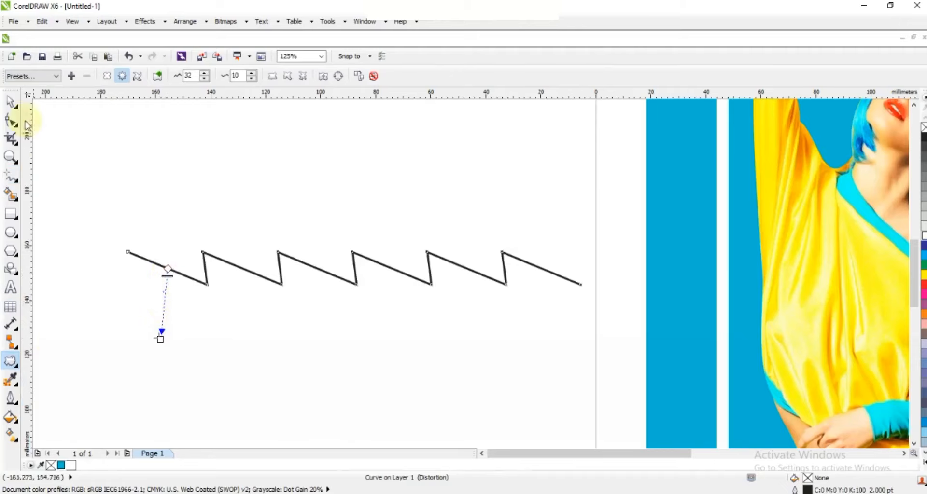
pyautogui.click(285, 77)
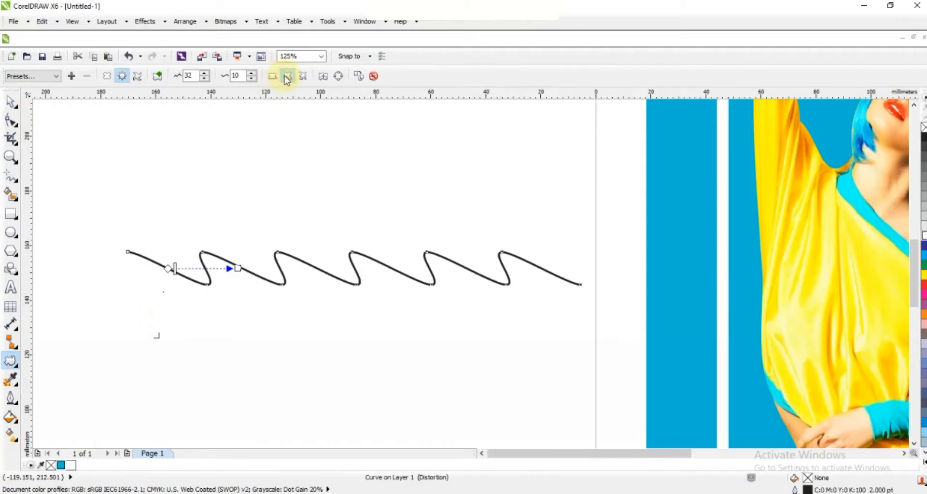
pyautogui.click(11, 102)
pyautogui.click(292, 339)
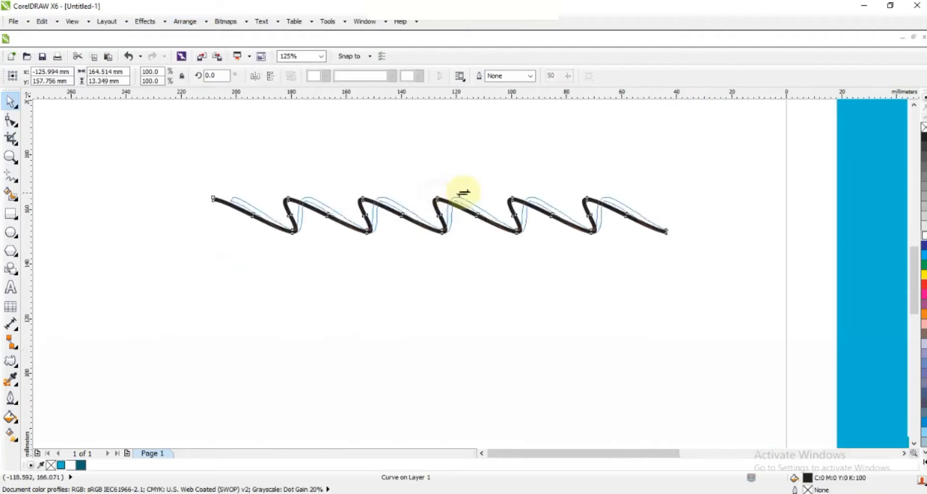
# - Skew the wavy line horizontally to about 156 mm wide and repeat copies of it downward to make five rows
pyautogui.moveTo(458, 190); pyautogui.dragTo(472, 193)
pyautogui.click(446, 248)
pyautogui.moveTo(438, 232); pyautogui.dragTo(447, 261)
pyautogui.hotkey('ctrl', 'r')
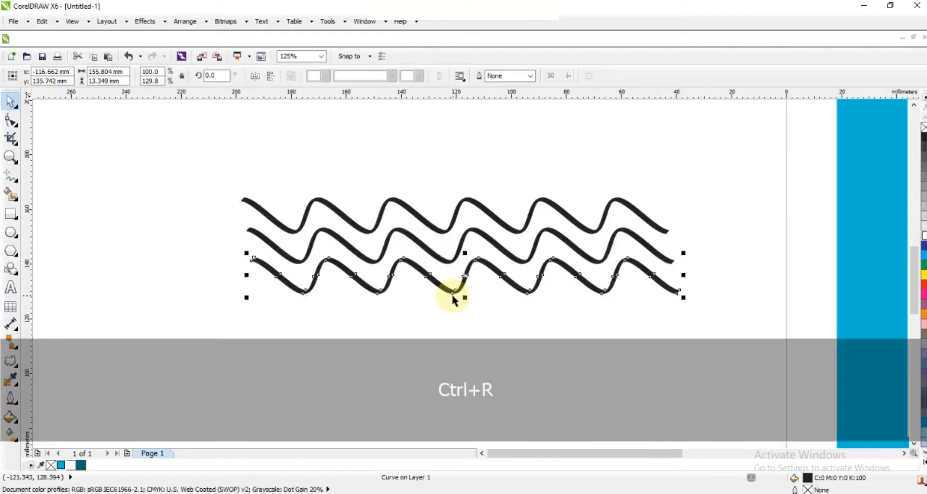
pyautogui.hotkey('ctrl', 'r')
pyautogui.hotkey('ctrl', 'r')
# - Place the five wavy lines across the woman at a 20° angle and colour them white
pyautogui.moveTo(180, 163); pyautogui.dragTo(630, 363)
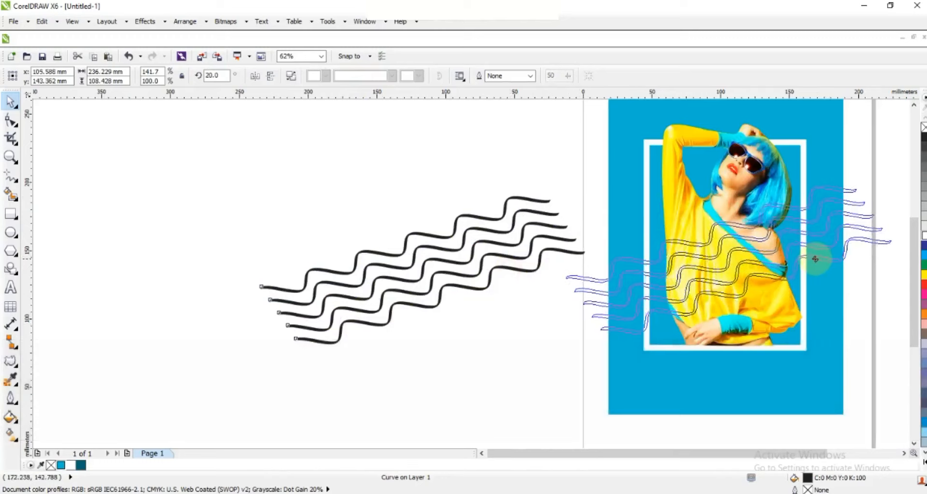
pyautogui.moveTo(817, 258); pyautogui.dragTo(811, 264)
pyautogui.rightClick(923, 235)
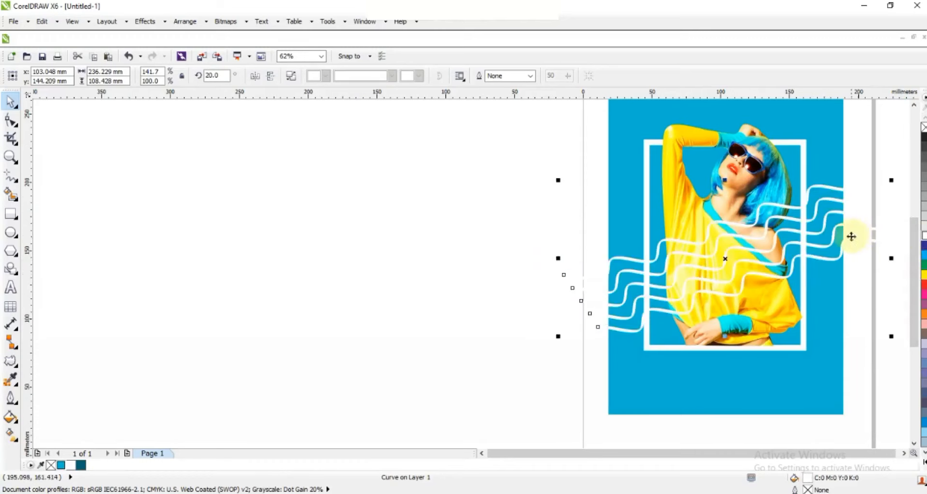
# - Place the wavy lines inside the blue background so they are clipped to it behind the woman
pyautogui.click(166, 22)
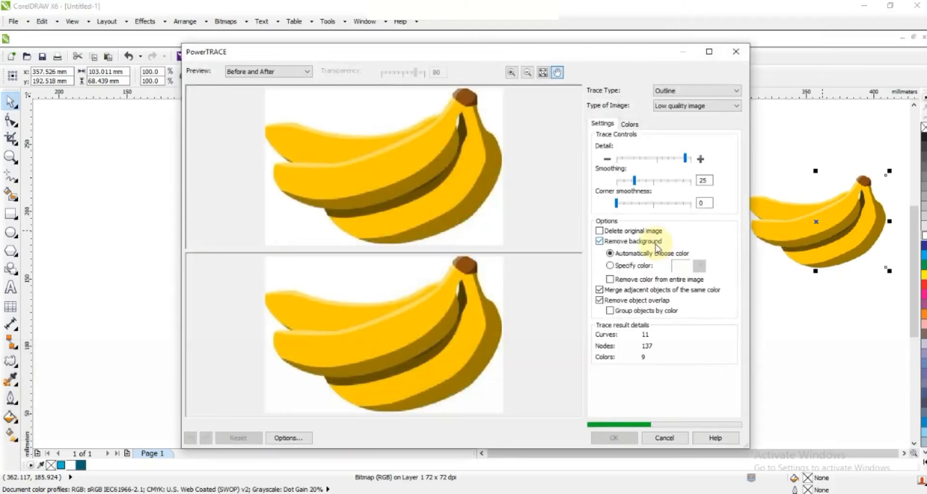
# - Trace the banana image as a low quality outline trace with its background removed, and delete the original bitmap
pyautogui.click(618, 437)
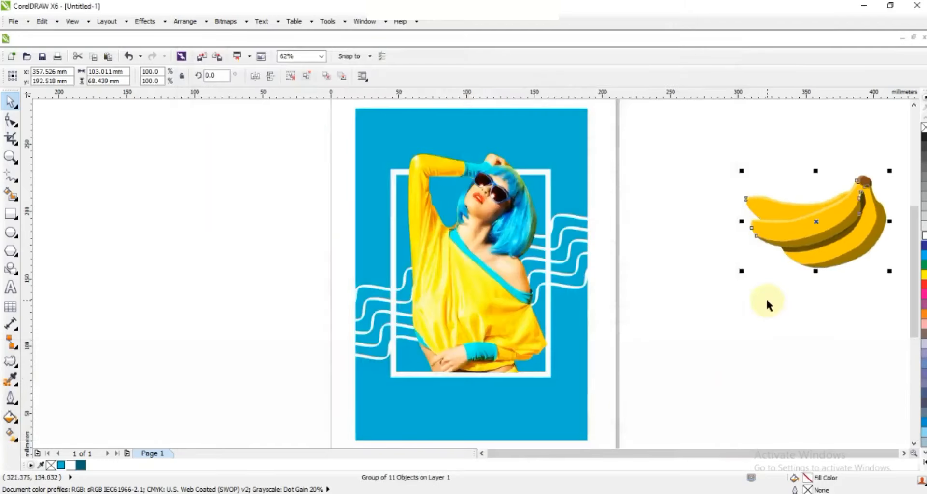
pyautogui.moveTo(763, 261)
pyautogui.mouseDown()
pyautogui.moveTo(707, 327)
pyautogui.moveTo(698, 362)
pyautogui.mouseUp()
pyautogui.click(771, 227)
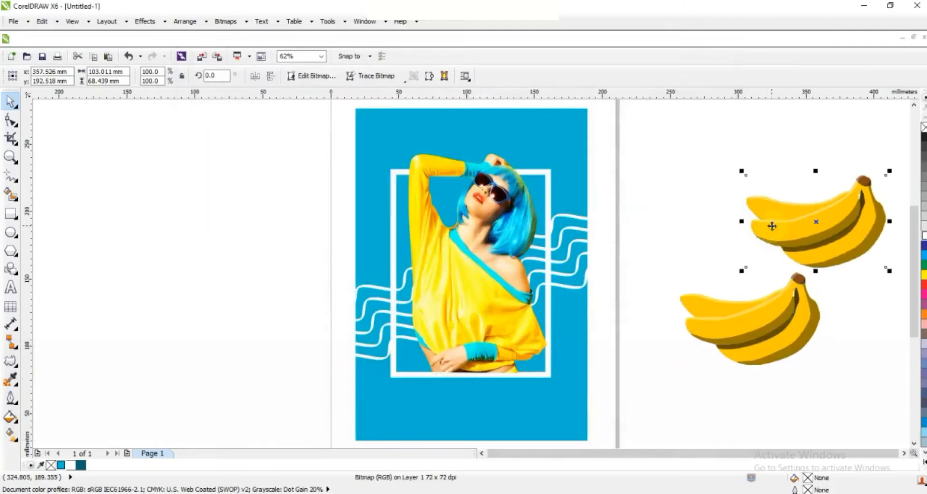
pyautogui.press('Delete')
# - Duplicate the traced bananas above the original, ungroup the copy and weld its pieces into a single silhouette
pyautogui.moveTo(765, 309); pyautogui.dragTo(706, 208)
pyautogui.rightClick(706, 208)
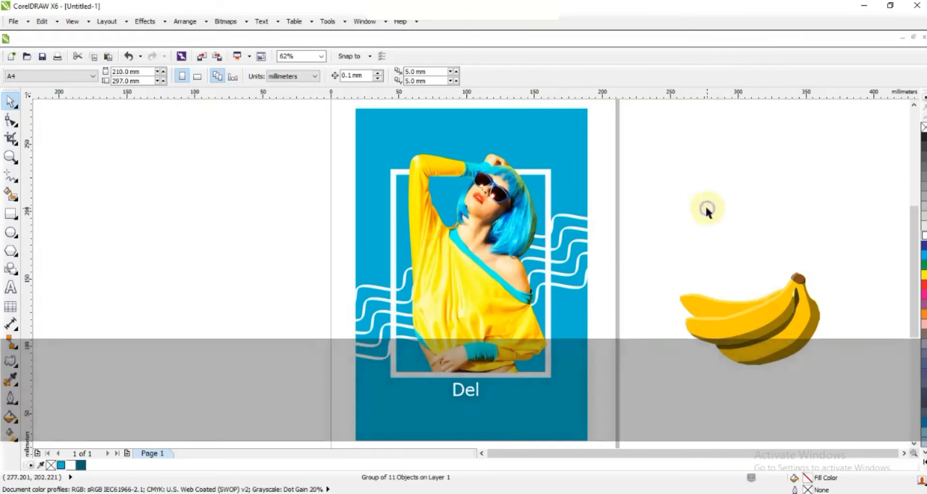
pyautogui.click(292, 76)
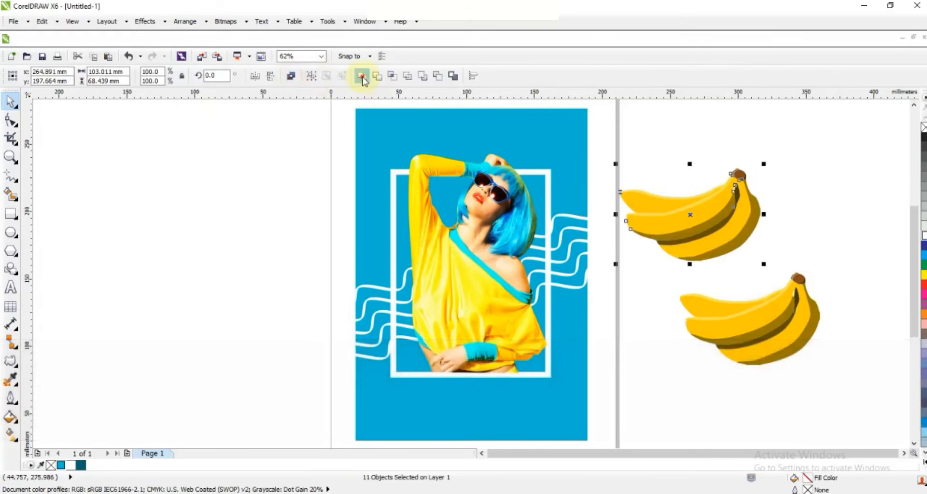
pyautogui.click(361, 77)
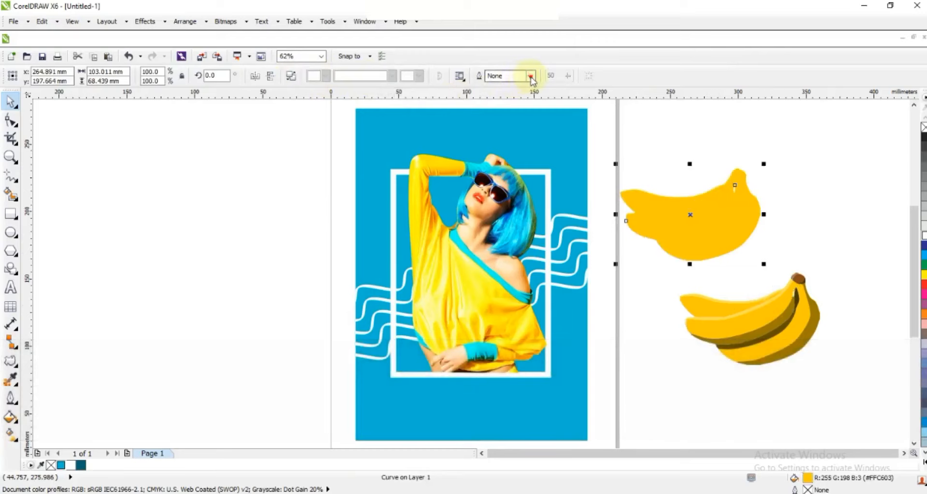
# - Give the welded banana silhouette a 4.0 pt white outline
pyautogui.click(530, 76)
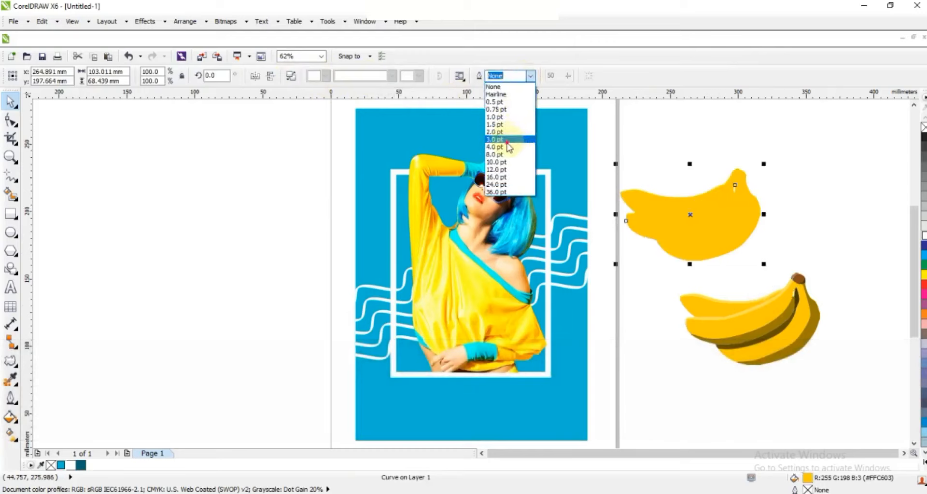
pyautogui.click(507, 140)
pyautogui.click(530, 75)
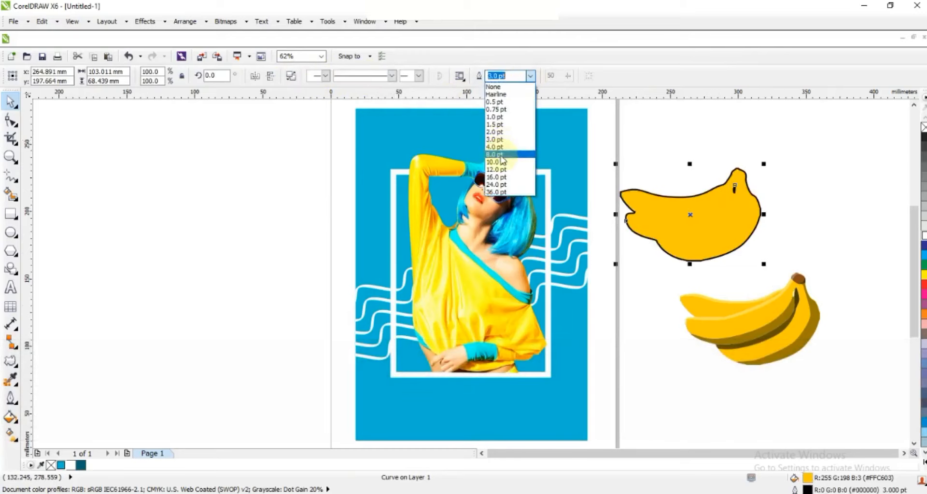
pyautogui.click(496, 146)
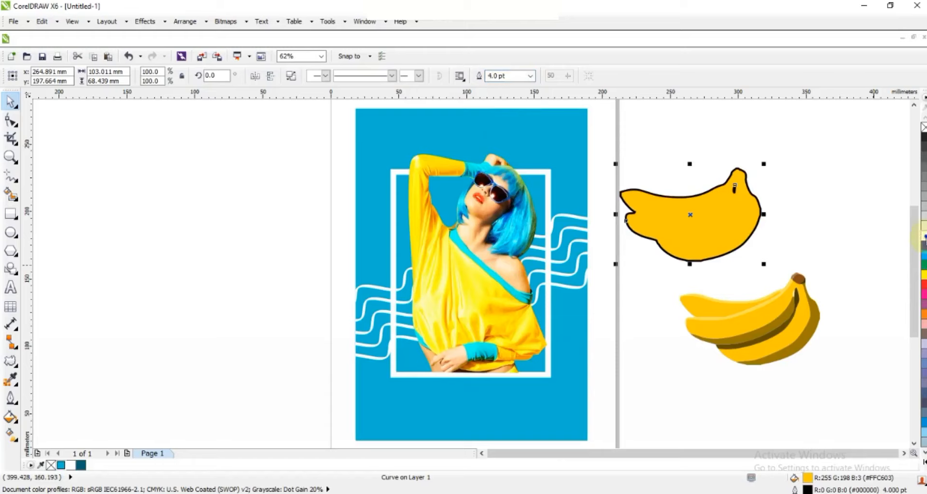
pyautogui.rightClick(924, 237)
# - Bring the detailed bananas to the front, centre them on the white-outlined silhouette and group the two
pyautogui.click(797, 295)
pyautogui.hotkey('shift', 'pageup')
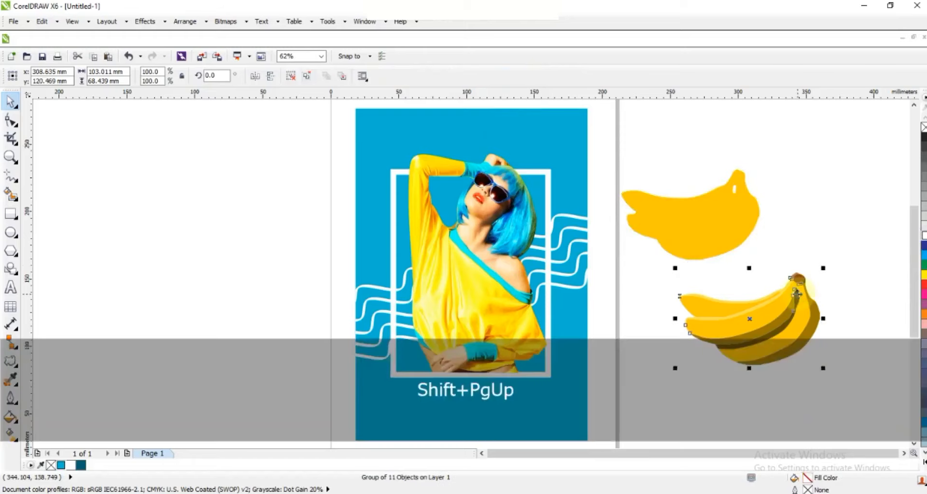
pyautogui.keyDown('shift'); pyautogui.click(699, 221); pyautogui.keyUp('shift')
pyautogui.press('e')
pyautogui.press('c')
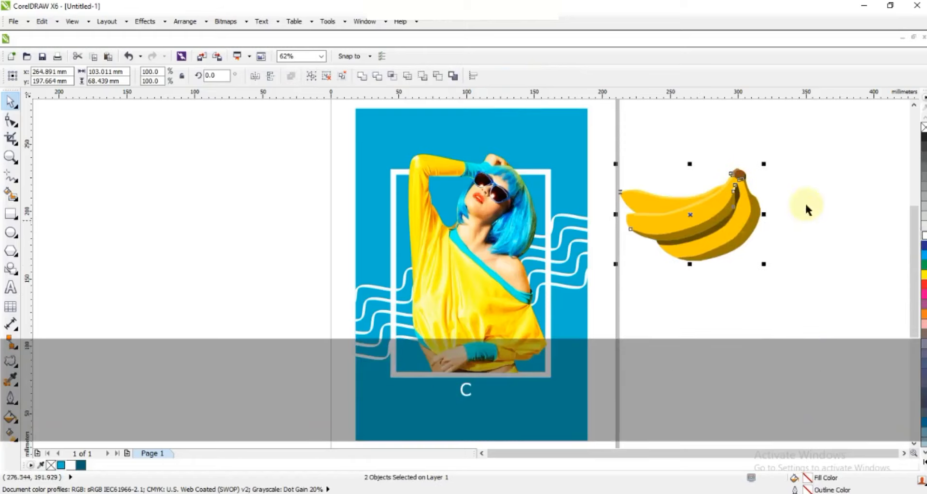
pyautogui.hotkey('ctrl', 'g')
# - Shrink the banana group and spread five copies of varying size around the woman, the smallest about 20 mm wide
pyautogui.moveTo(764, 165); pyautogui.dragTo(734, 184)
pyautogui.moveTo(720, 224); pyautogui.dragTo(580, 172)
pyautogui.moveTo(598, 131); pyautogui.dragTo(586, 139)
pyautogui.moveTo(561, 168); pyautogui.dragTo(558, 166)
pyautogui.moveTo(582, 136); pyautogui.dragTo(389, 189)
pyautogui.rightClick(401, 143)
pyautogui.rightClick(559, 256)
pyautogui.rightClick(372, 266)
pyautogui.rightClick(395, 244)
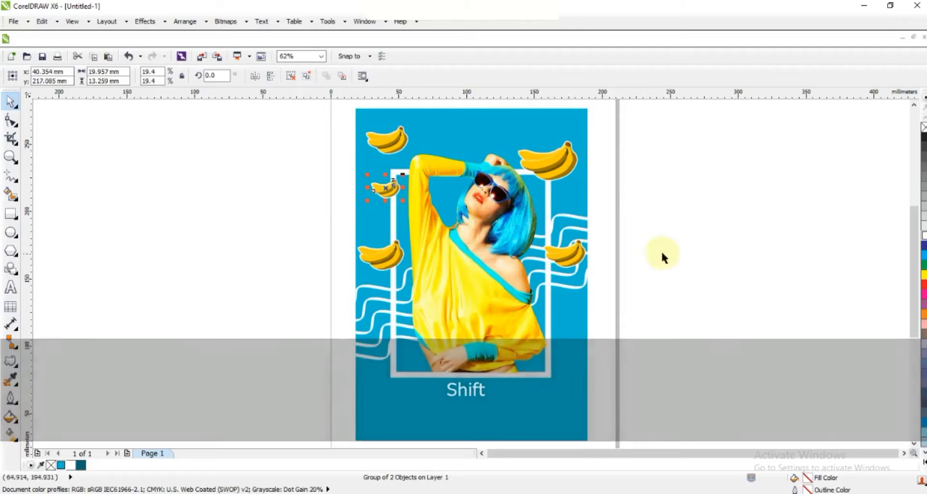
pyautogui.click(661, 253)
# - Add the two-line text "Summer is coming" beside the page in Remachine Script Personal, enlarged to about 101 mm wide
pyautogui.click(10, 288)
pyautogui.click(82, 252)
pyautogui.write('Sum')
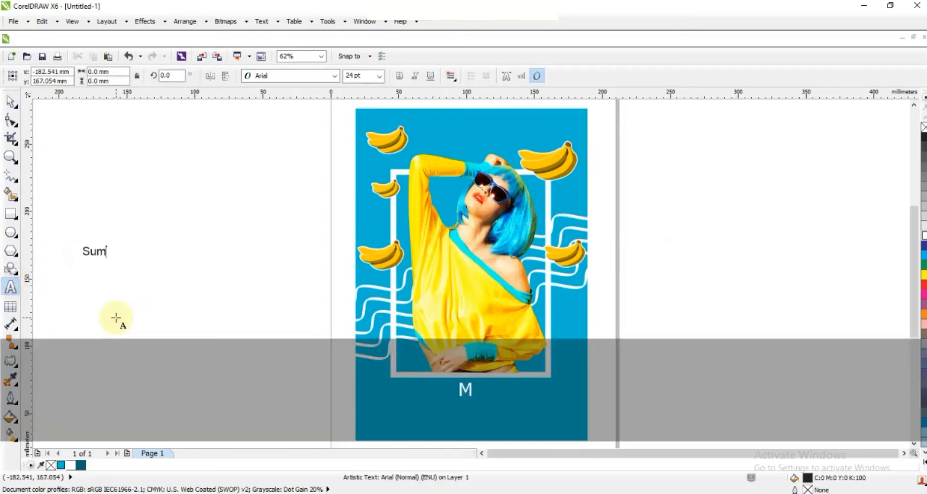
pyautogui.write('mer')
pyautogui.press('Return')
pyautogui.write('is com')
pyautogui.moveTo(197, 334); pyautogui.dragTo(223, 351)
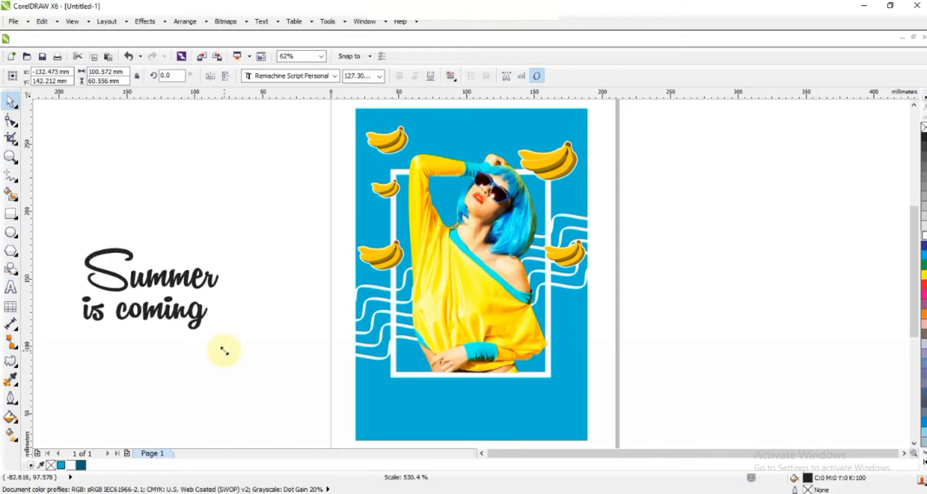
# - Place the text over the lower part of the poster, tilt it 13.4° and tighten its line spacing
pyautogui.moveTo(199, 312); pyautogui.dragTo(542, 413)
pyautogui.moveTo(519, 375); pyautogui.dragTo(519, 368)
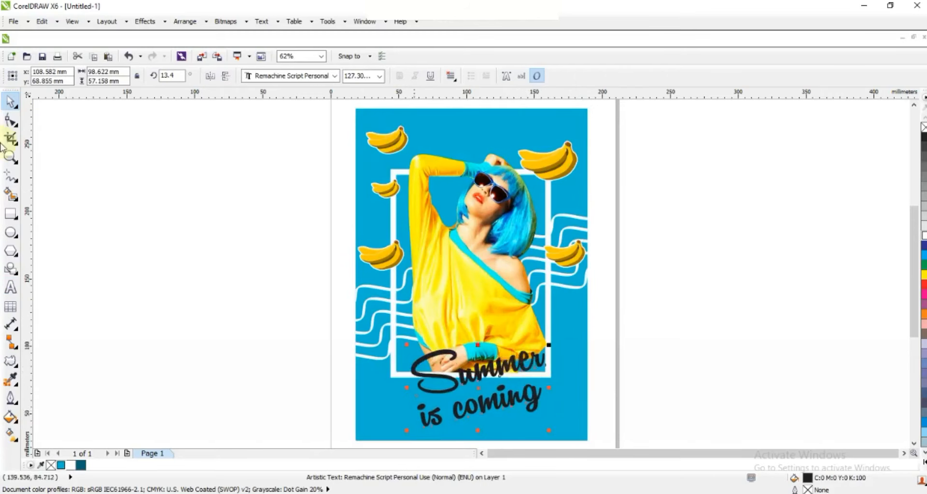
pyautogui.click(11, 123)
pyautogui.moveTo(408, 428); pyautogui.dragTo(409, 411)
pyautogui.click(10, 102)
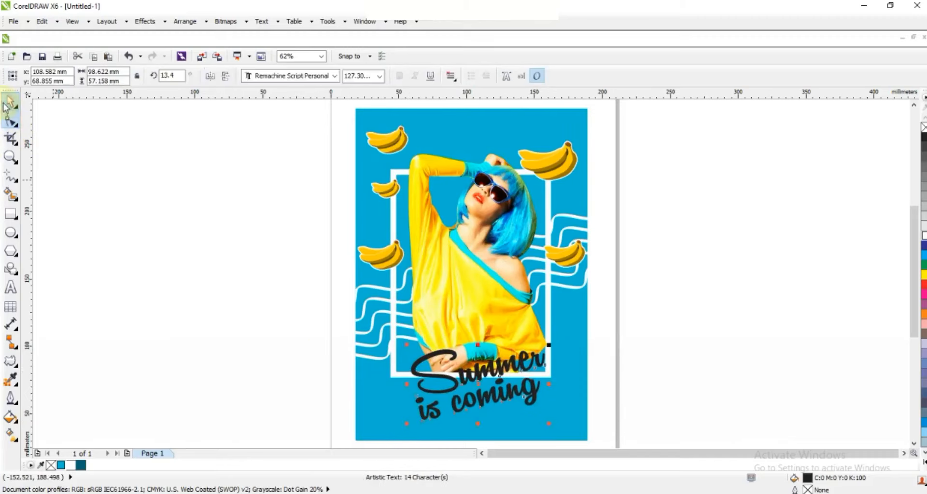
# - Convert the text to curves, fill it with magenta (M100), then ungroup and weld it into one shape
pyautogui.hotkey('ctrl', 'q')
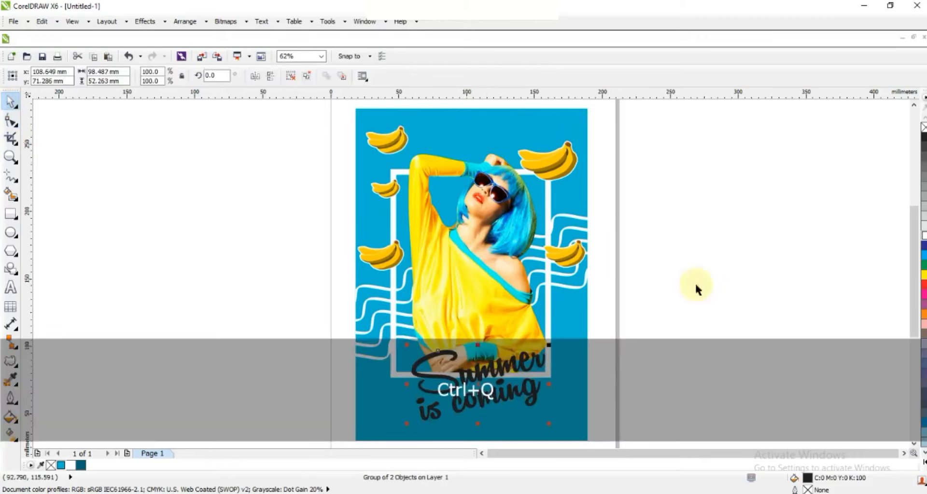
pyautogui.click(923, 294)
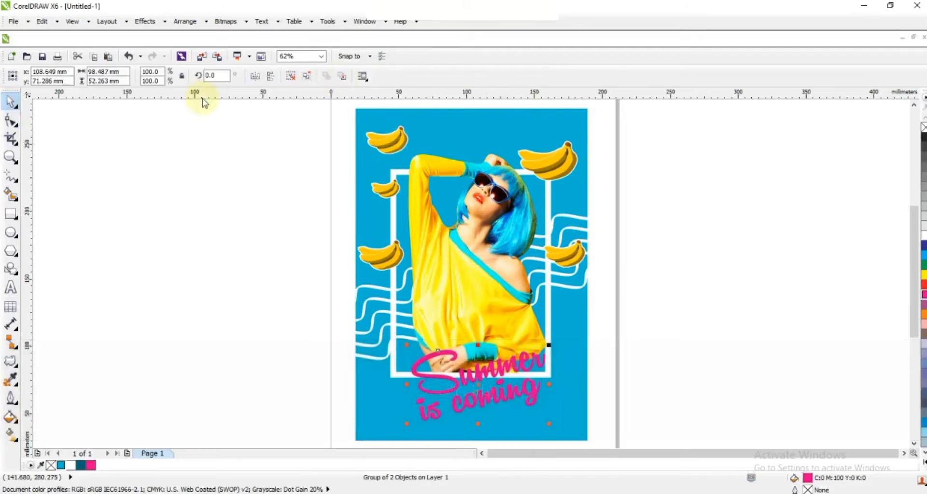
pyautogui.click(290, 81)
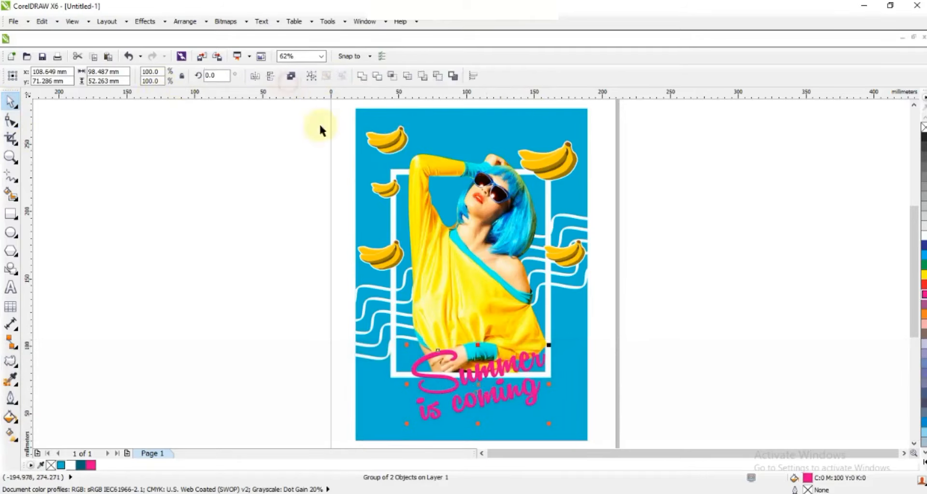
pyautogui.click(362, 82)
# - Give the welded lettering an 8.0 pt white outline placed behind its fill
pyautogui.click(530, 78)
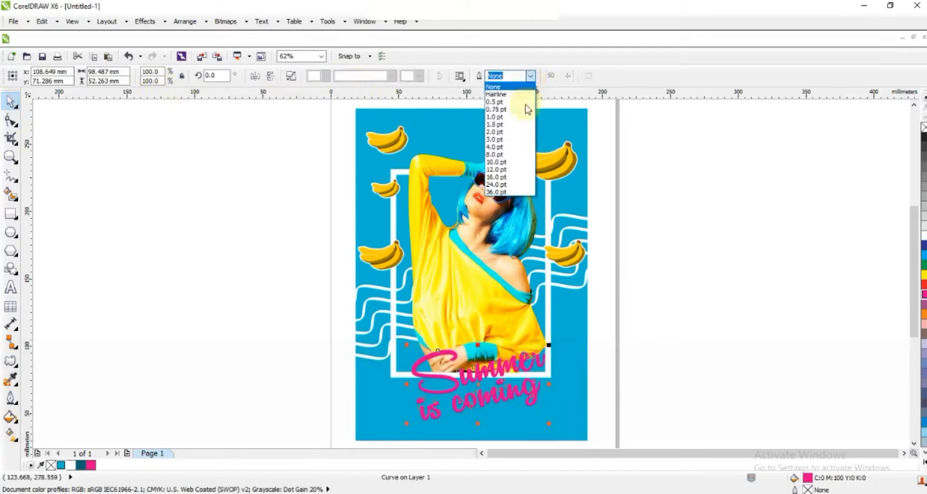
pyautogui.click(512, 155)
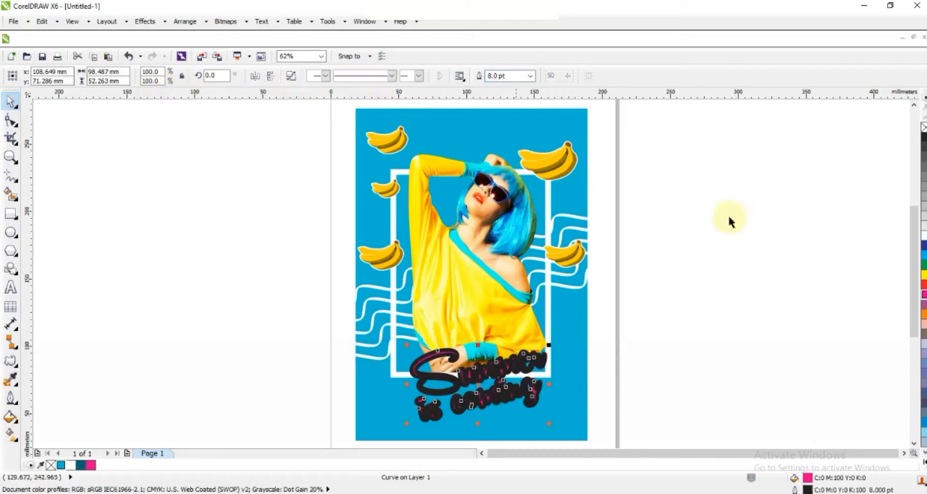
pyautogui.rightClick(923, 236)
pyautogui.click(10, 397)
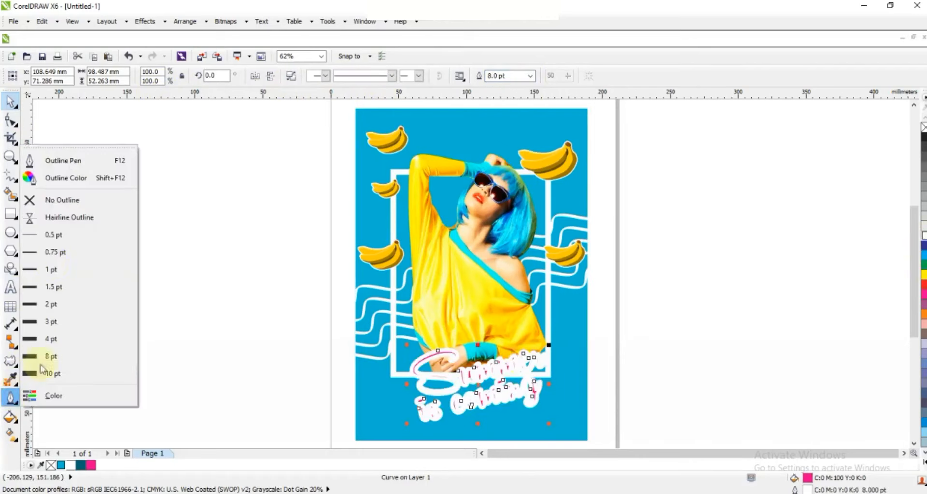
pyautogui.click(63, 161)
pyautogui.click(392, 306)
pyautogui.click(454, 348)
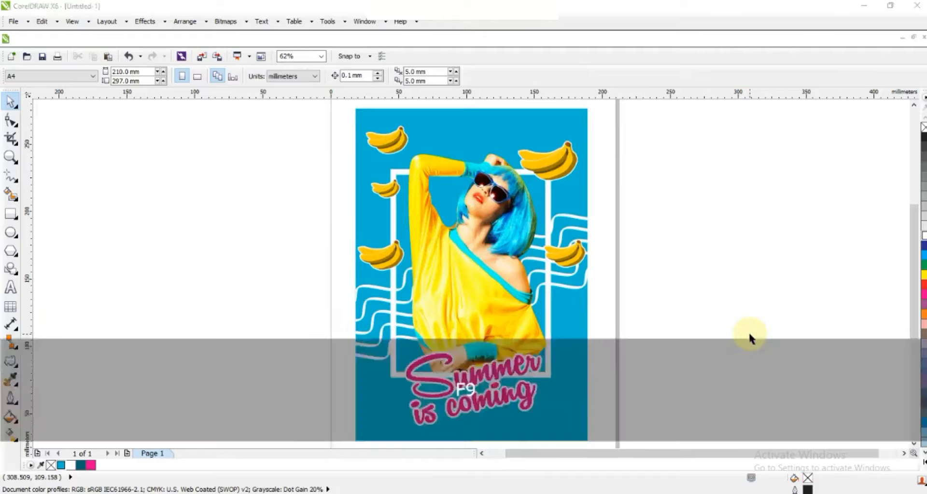